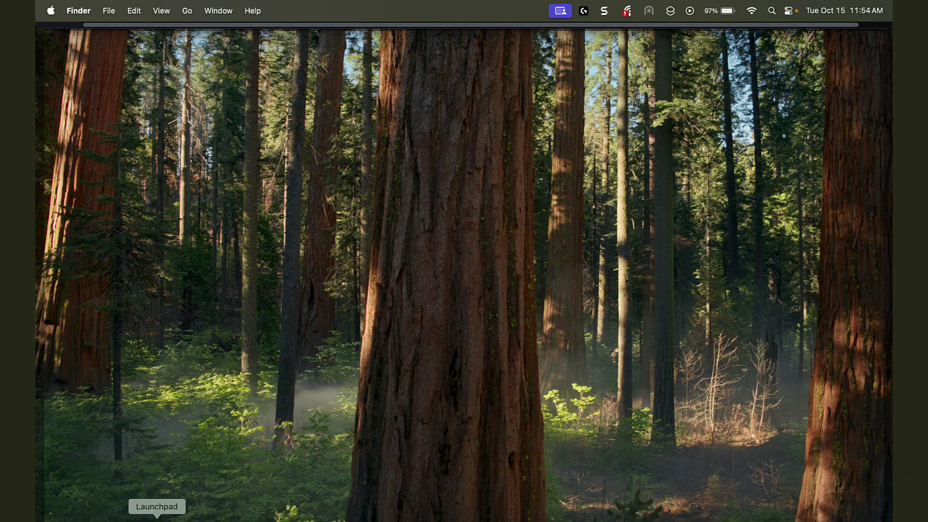
# Launch Microsoft Word from Launchpad by searching for 'word'.
pyautogui.click(157, 519)
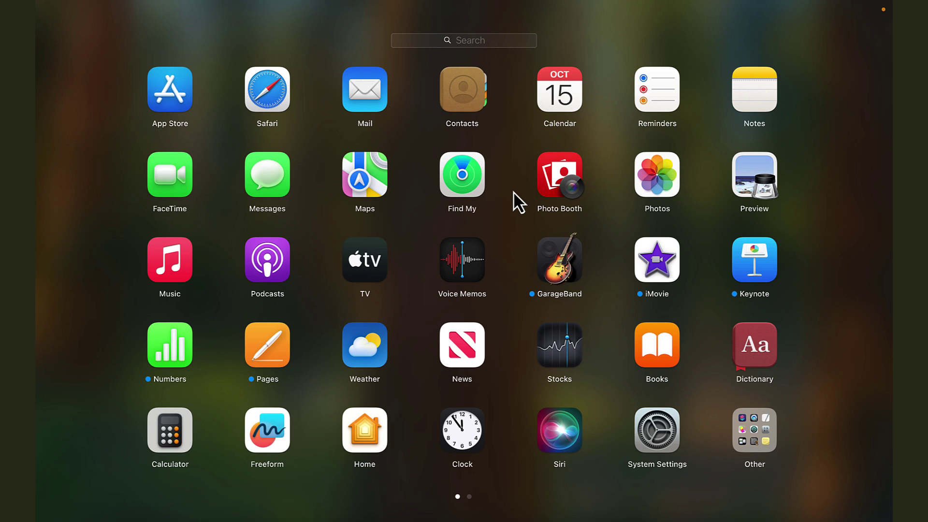
pyautogui.hscroll(3, 512, 198)
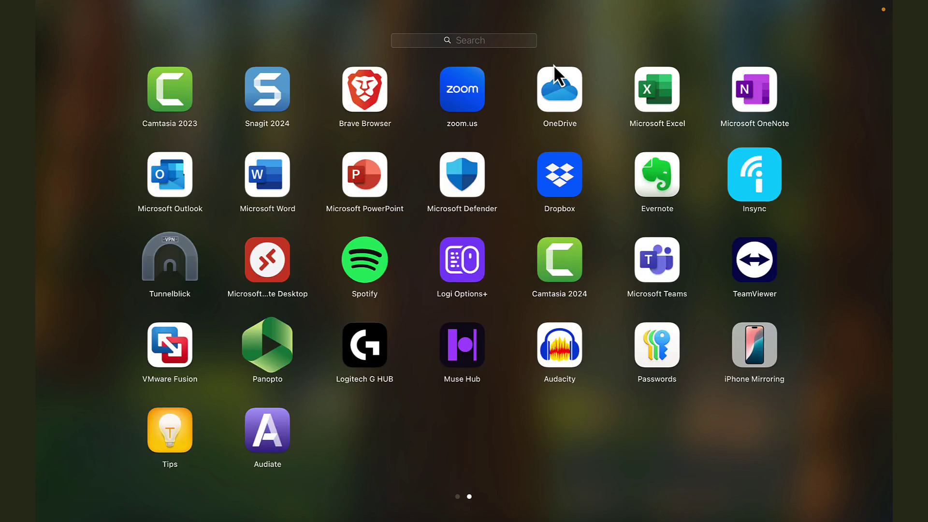
pyautogui.click(503, 45)
pyautogui.write('word')
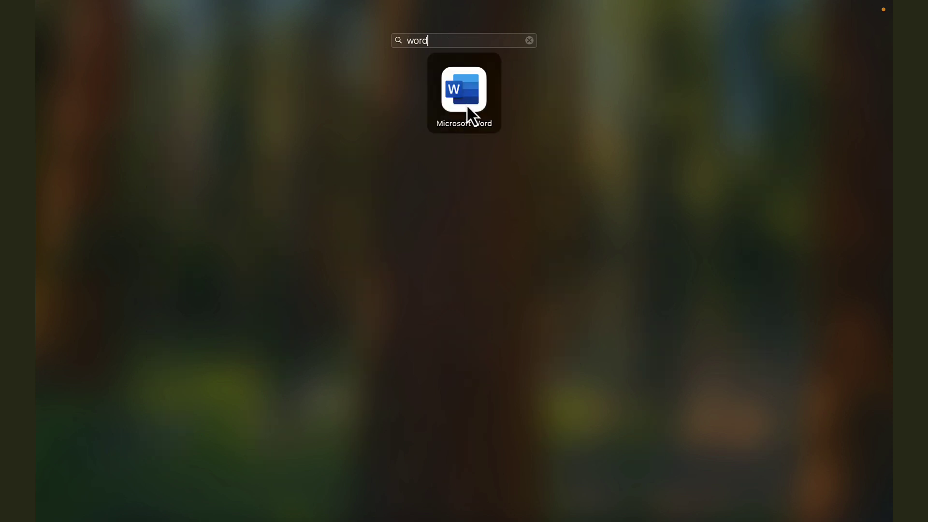
pyautogui.press('Return')
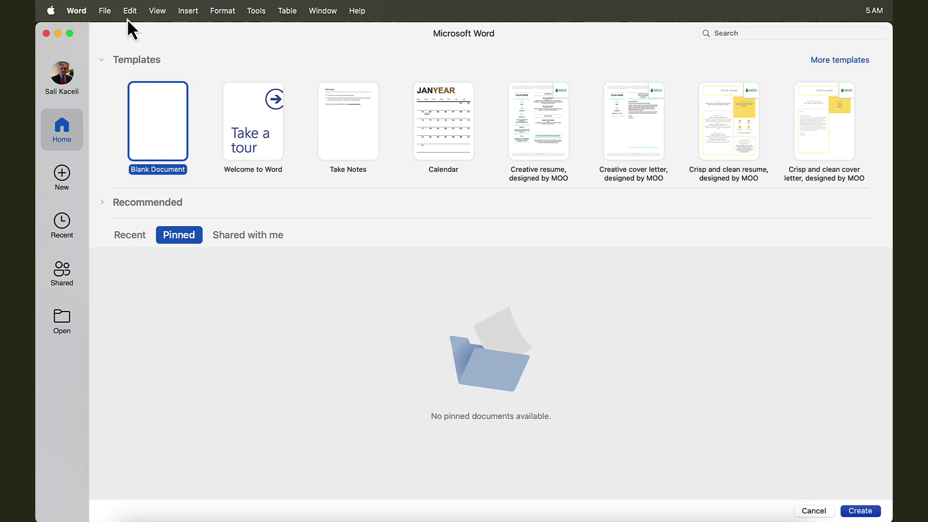
pyautogui.click(106, 12)
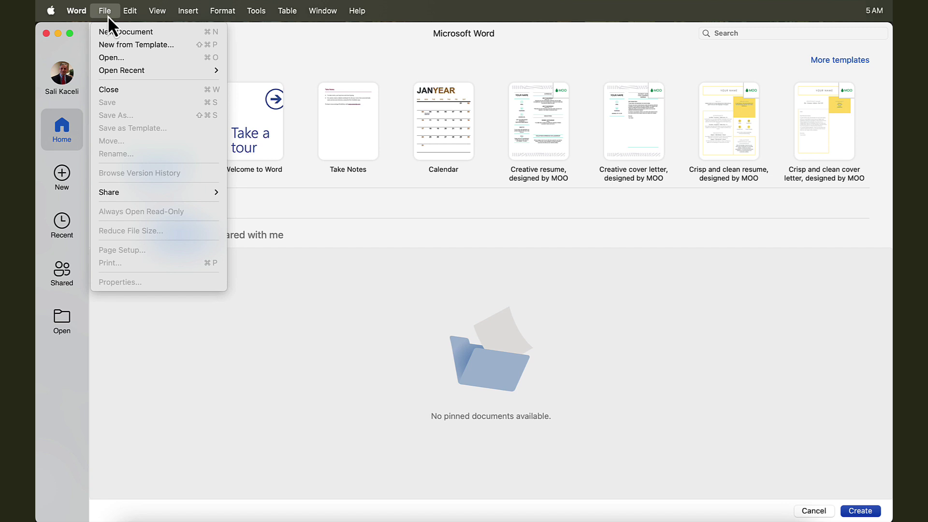
pyautogui.moveTo(83, 13)
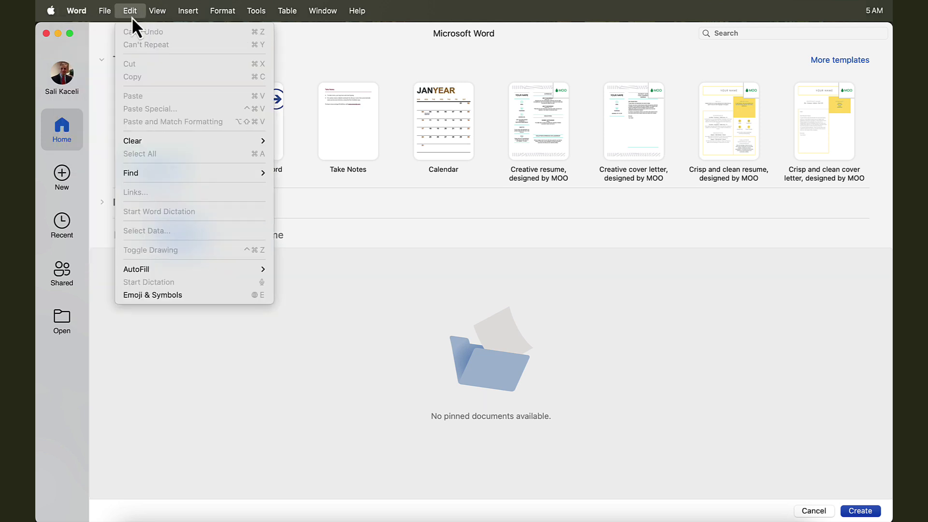
pyautogui.moveTo(156, 15)
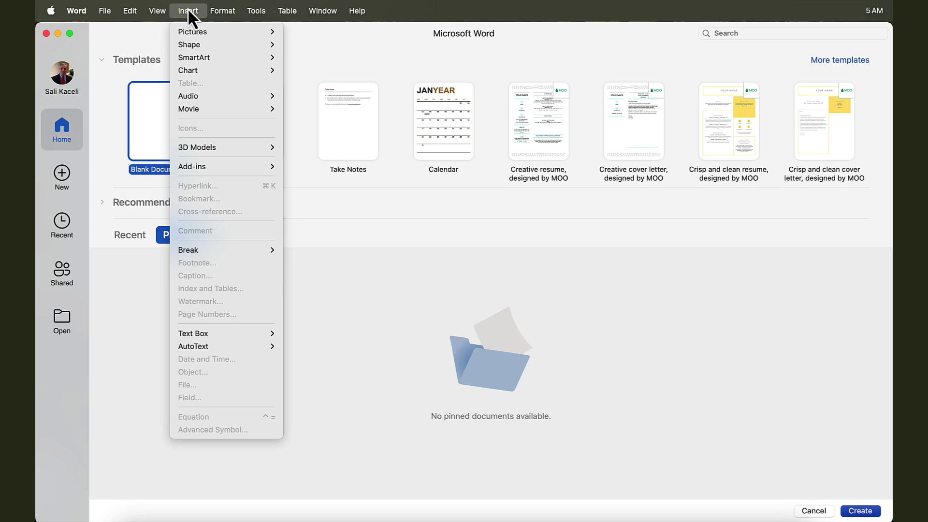
pyautogui.moveTo(221, 14)
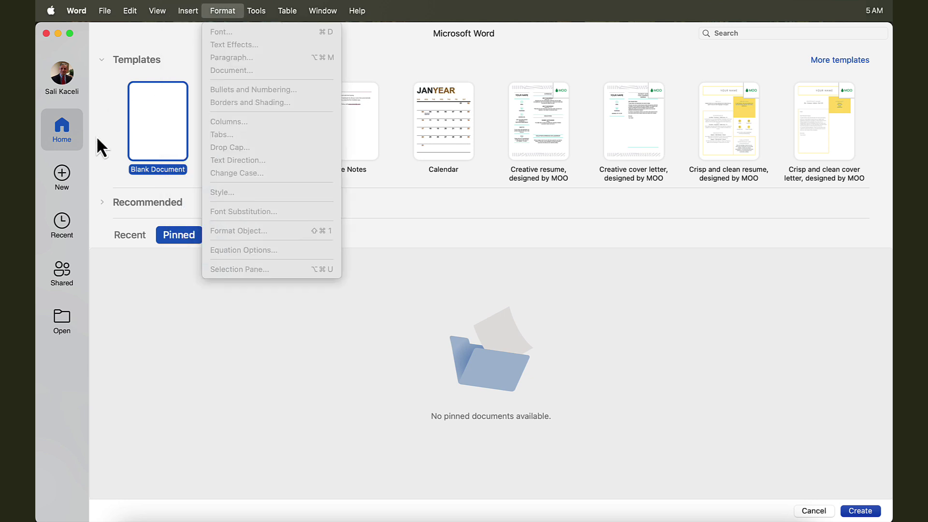
pyautogui.click(62, 169)
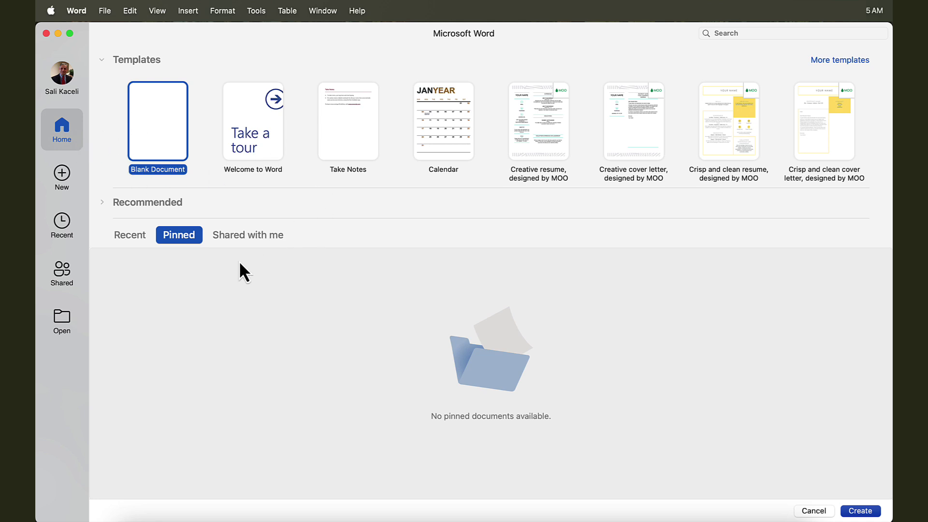
# View the New template gallery, then switch to the Open page showing Recent Folders.
pyautogui.click(76, 177)
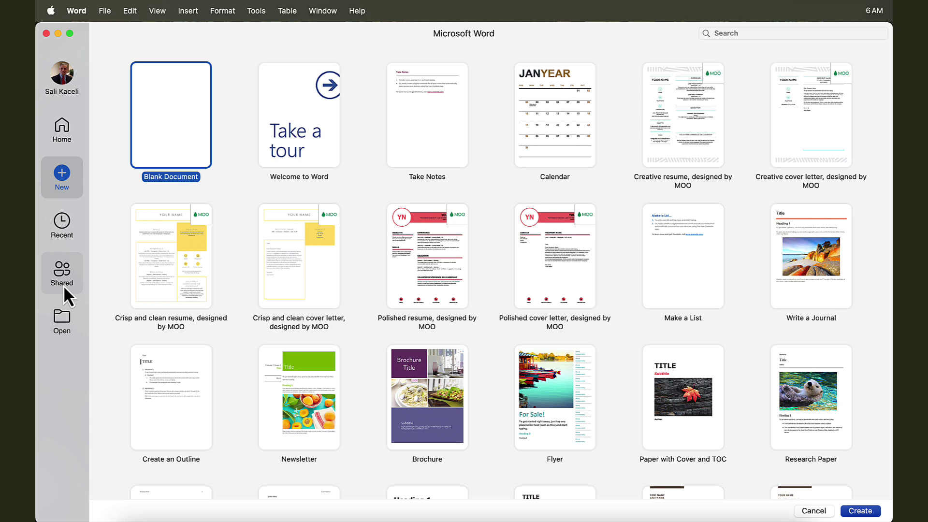
pyautogui.click(73, 328)
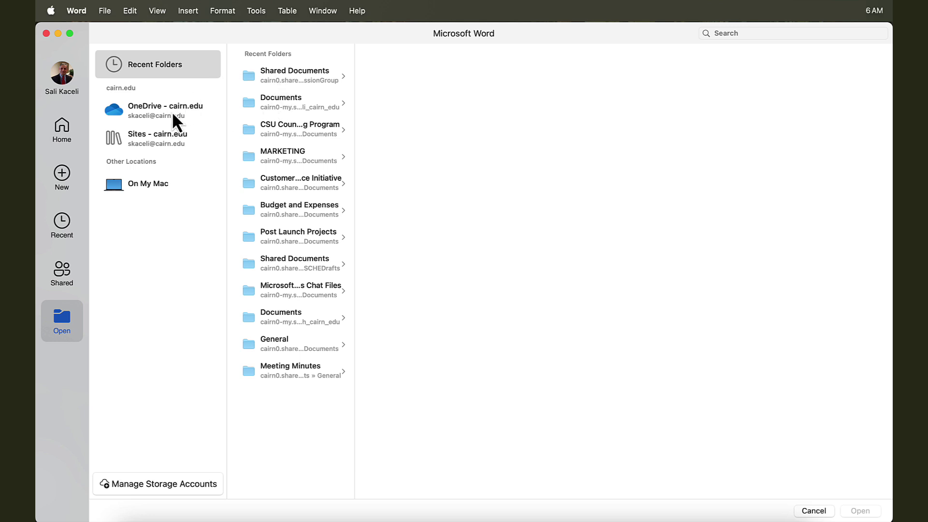
# Browse On My Mac, cancel the Finder dialog, and return to the New template gallery.
pyautogui.click(143, 187)
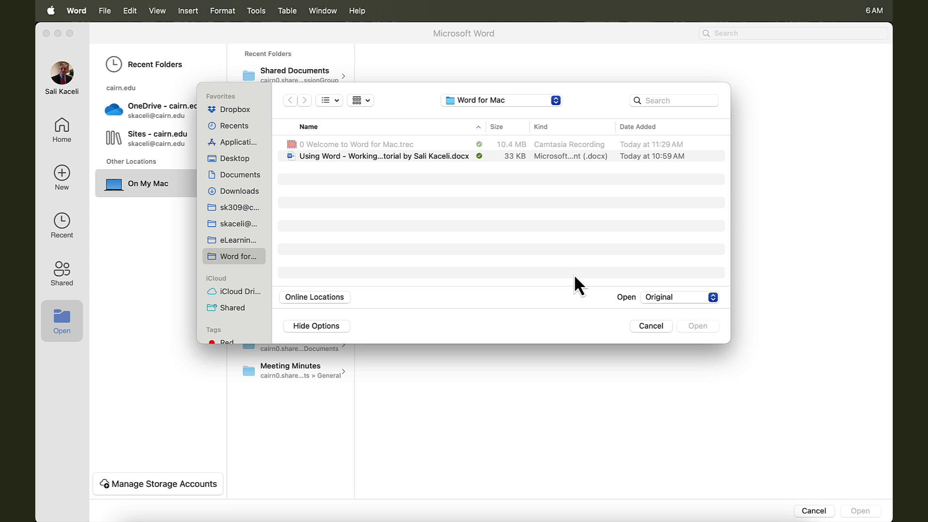
pyautogui.click(651, 326)
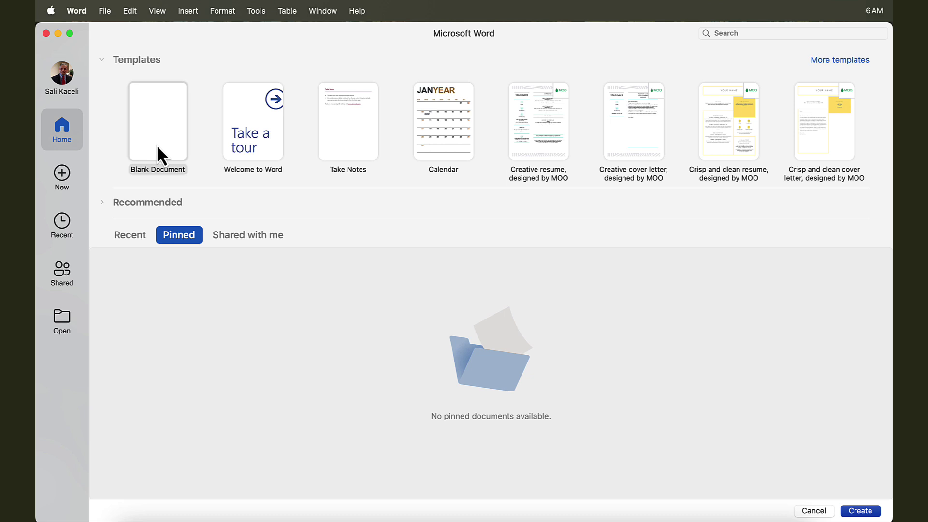
pyautogui.click(75, 189)
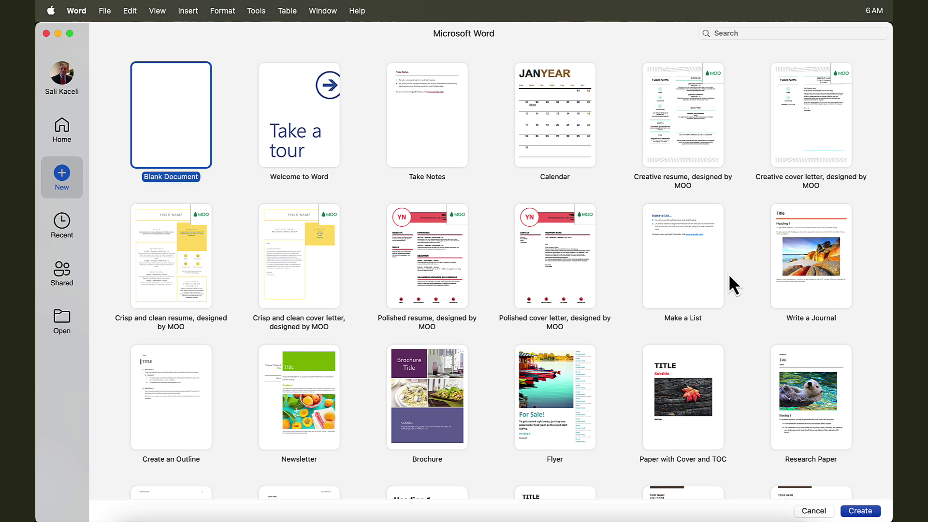
# Create a Blank Document (Document1) and switch its window to Full Screen.
pyautogui.doubleClick(187, 137)
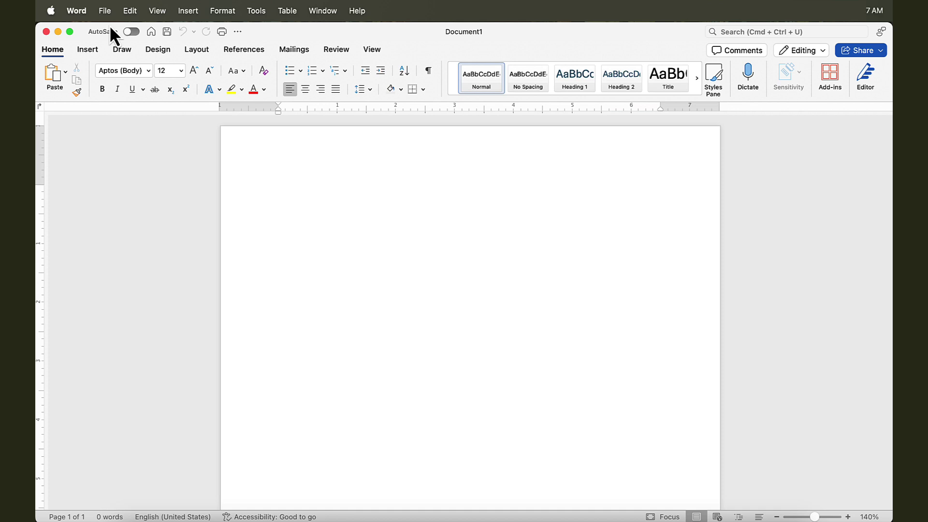
pyautogui.moveTo(71, 33)
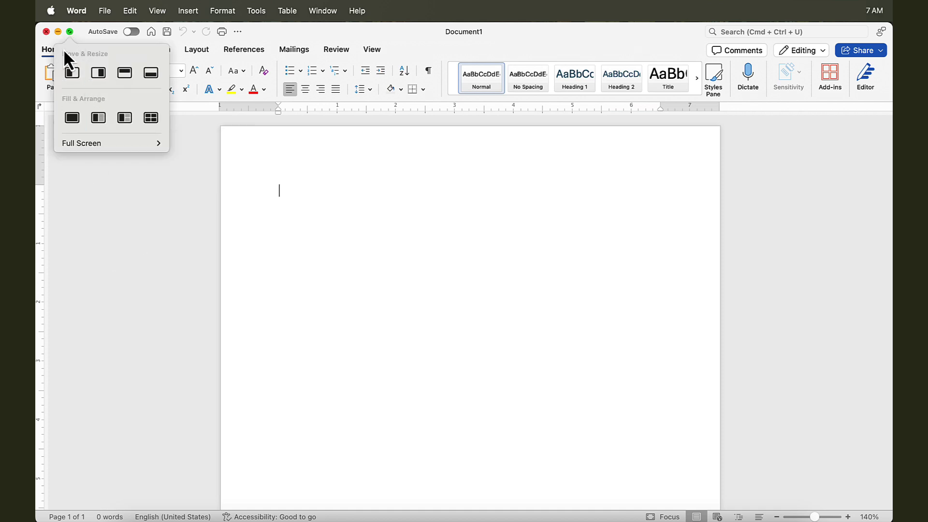
pyautogui.click(69, 32)
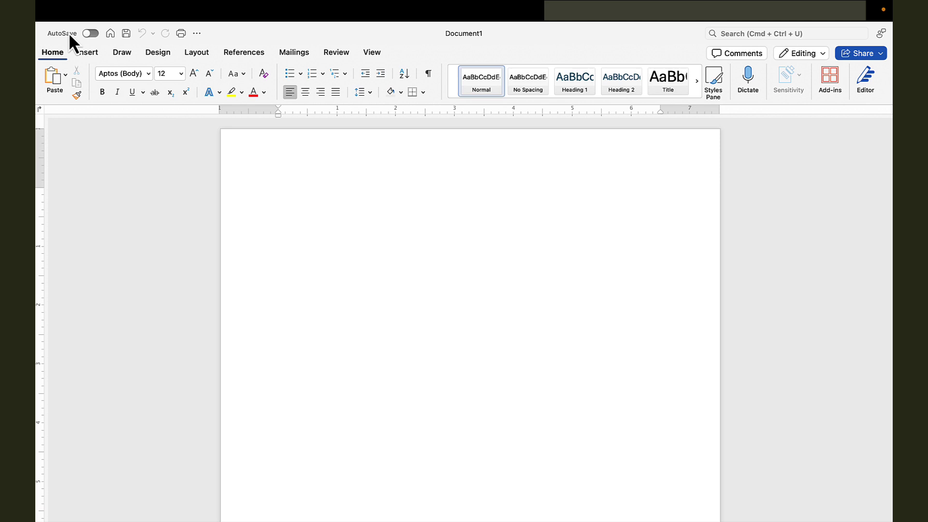
pyautogui.moveTo(113, 2)
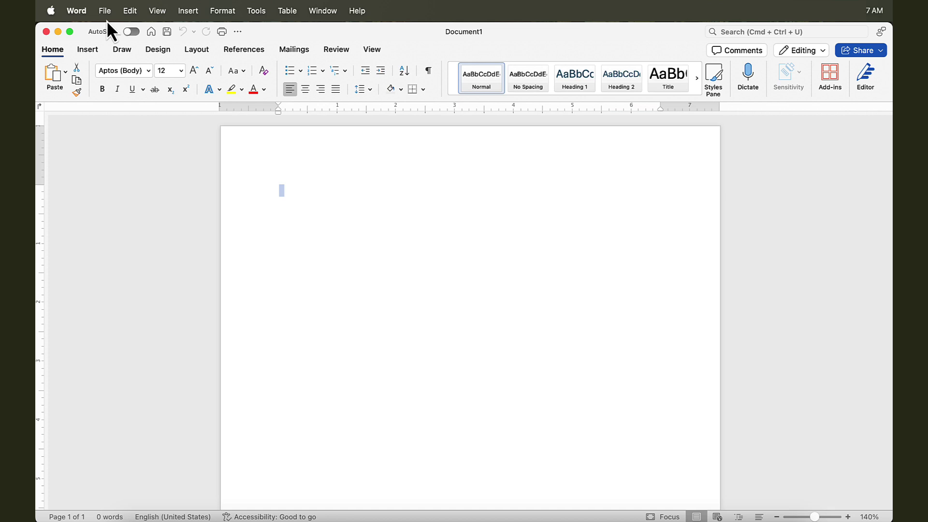
pyautogui.click(107, 11)
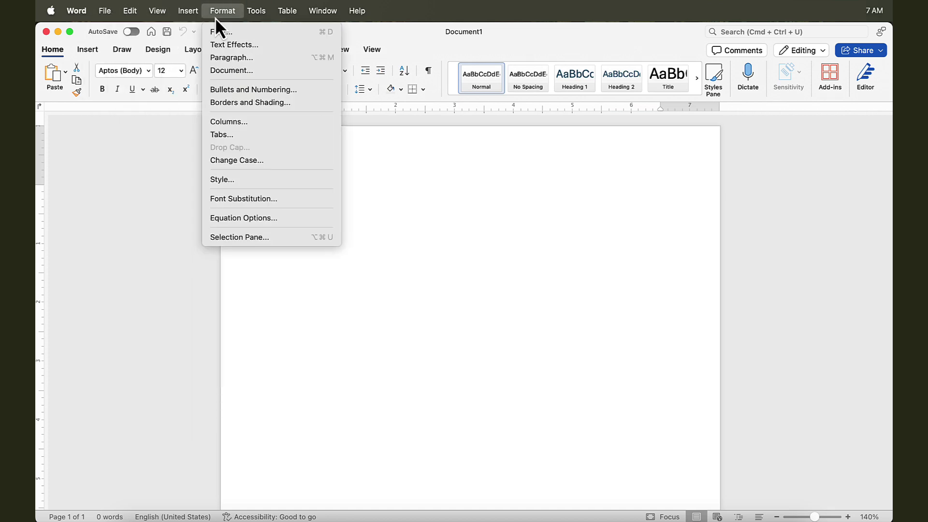
pyautogui.moveTo(252, 22)
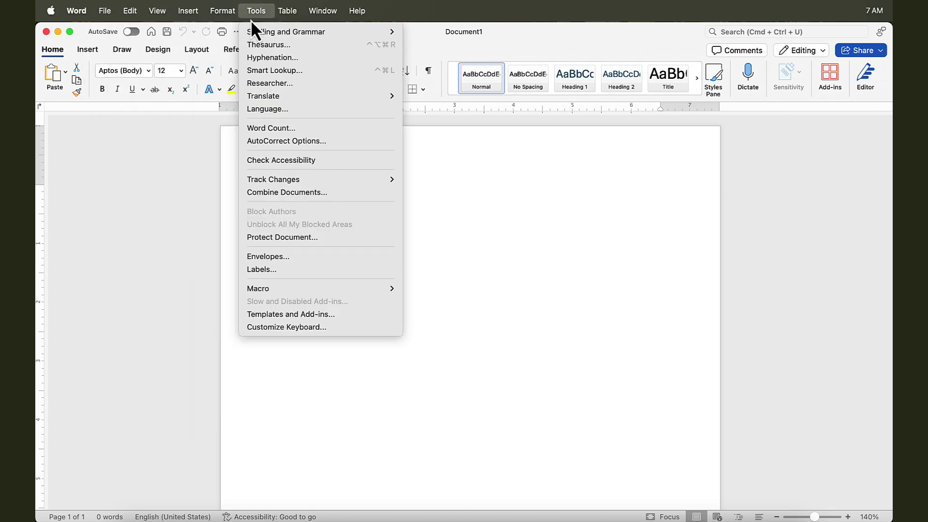
pyautogui.click(149, 176)
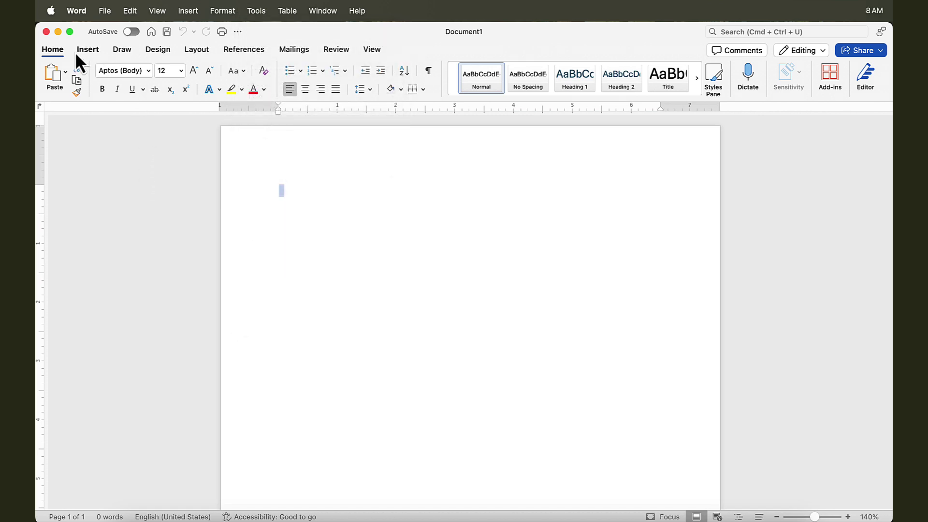
pyautogui.click(58, 54)
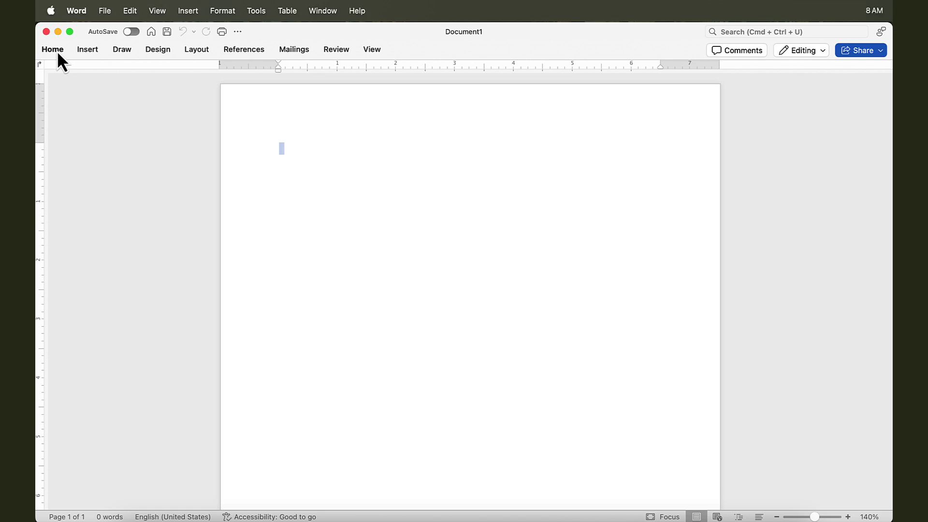
pyautogui.click(56, 50)
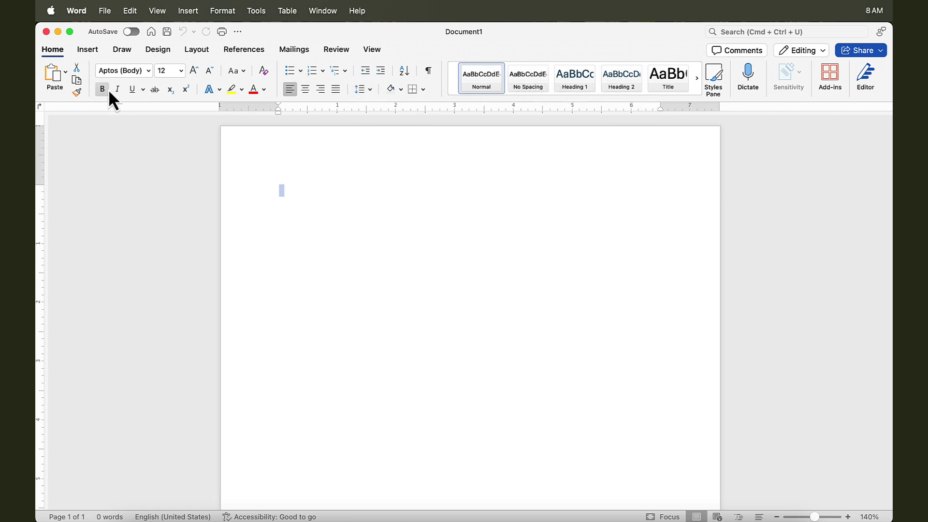
pyautogui.click(56, 50)
pyautogui.click(83, 51)
pyautogui.click(122, 52)
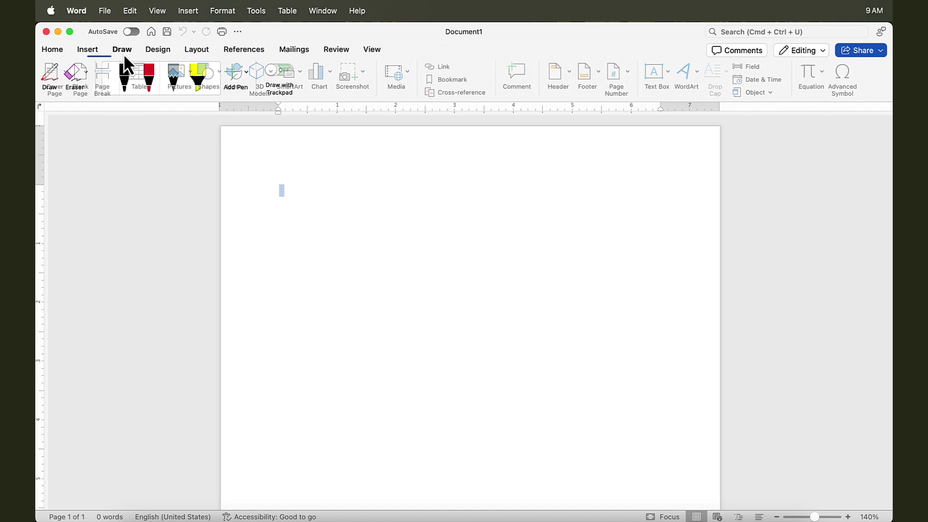
pyautogui.click(153, 51)
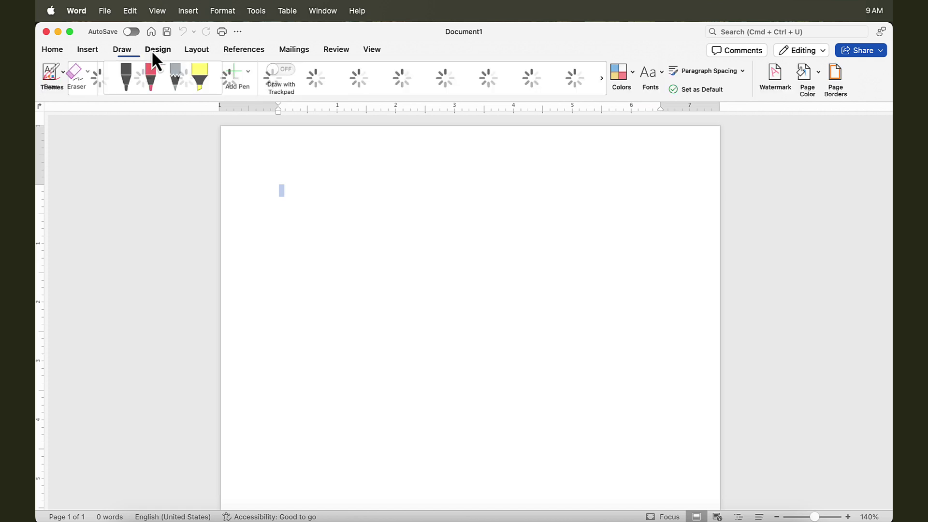
pyautogui.click(196, 49)
pyautogui.click(249, 52)
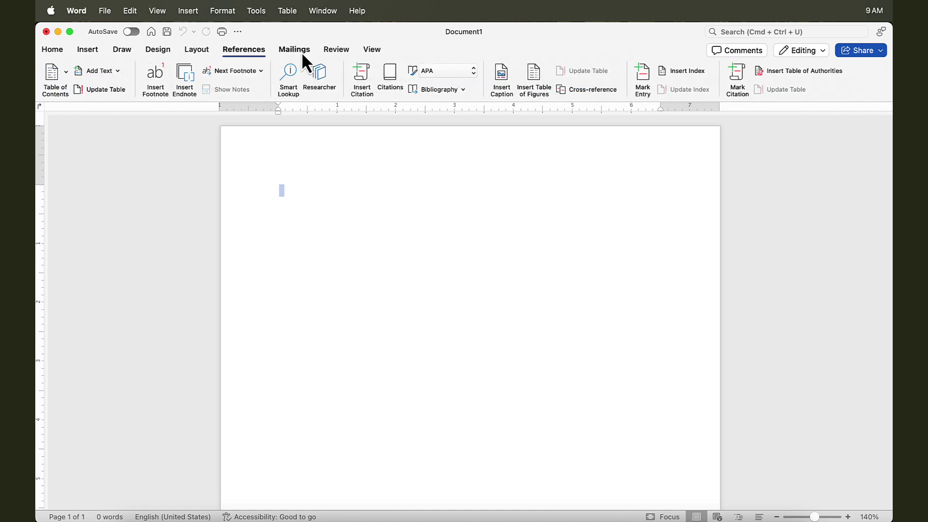
pyautogui.click(300, 51)
pyautogui.click(53, 50)
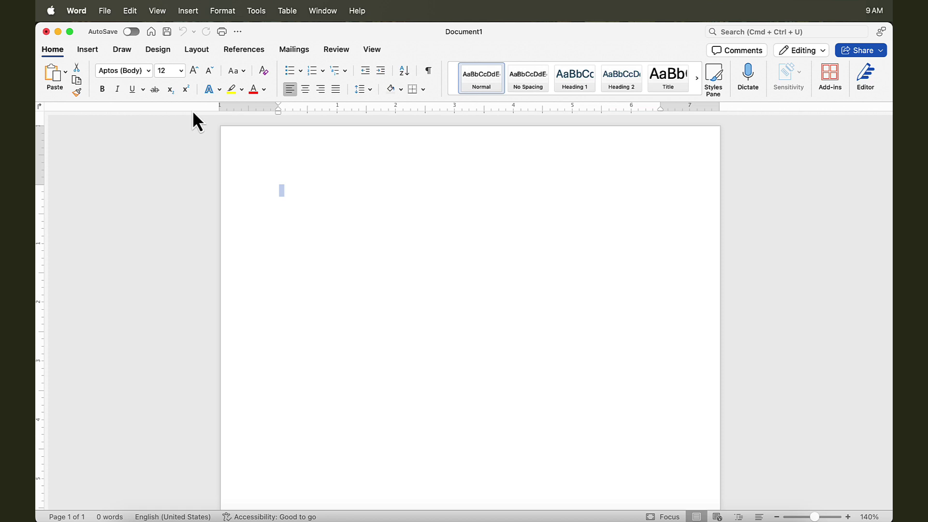
pyautogui.click(290, 186)
pyautogui.click(88, 50)
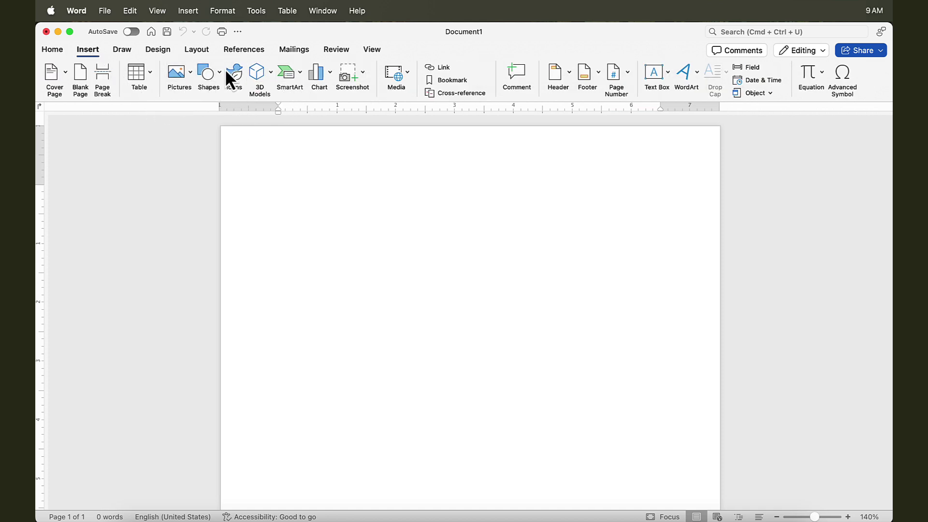
pyautogui.click(159, 54)
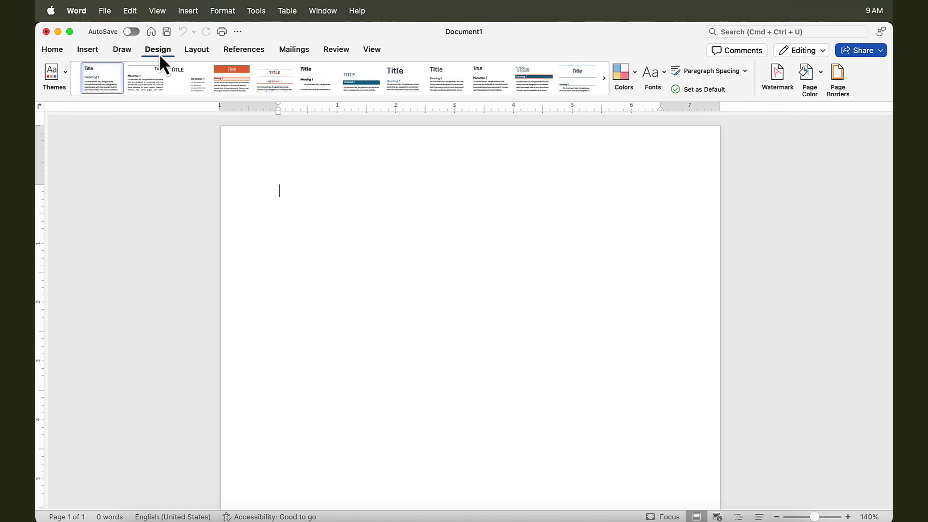
pyautogui.click(200, 55)
pyautogui.click(250, 57)
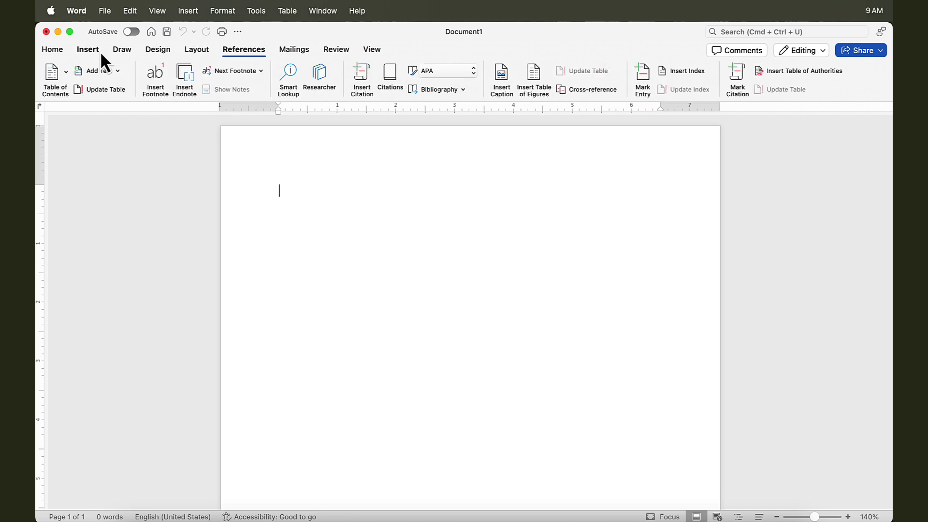
pyautogui.click(54, 51)
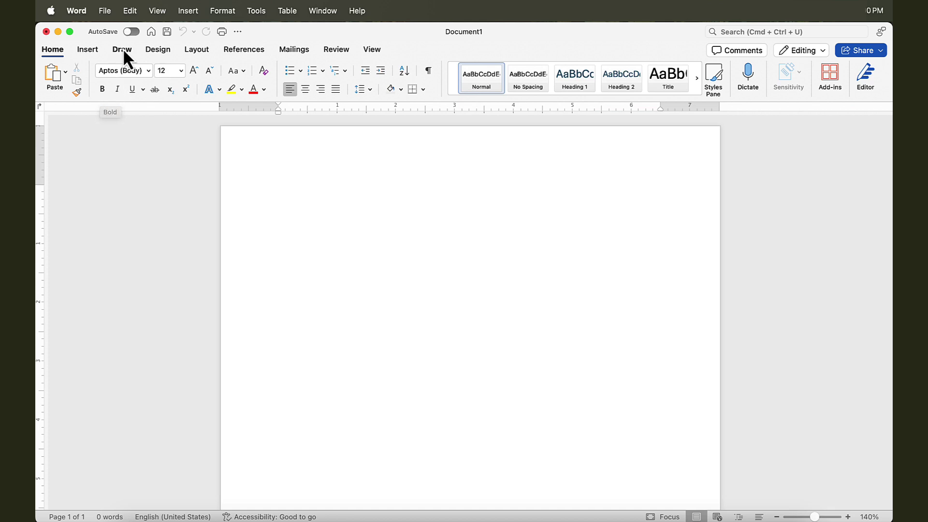
pyautogui.click(103, 11)
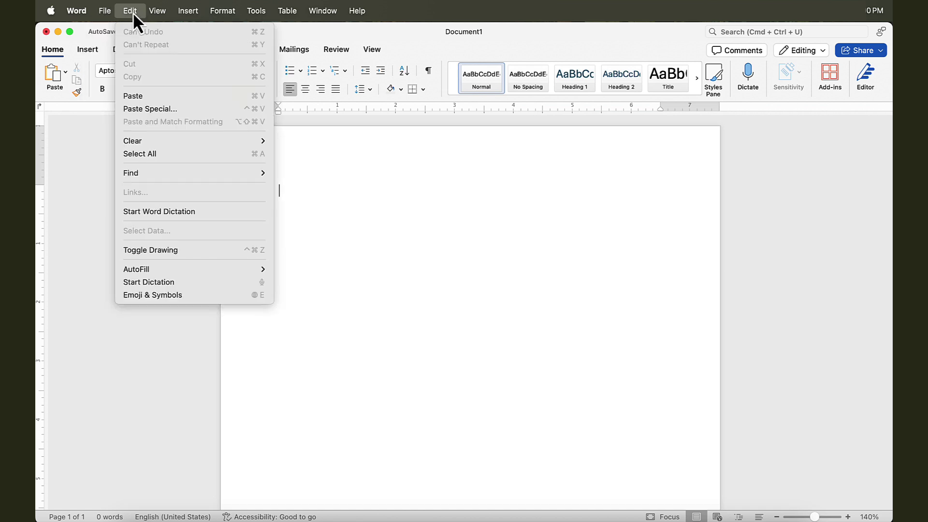
pyautogui.moveTo(170, 13)
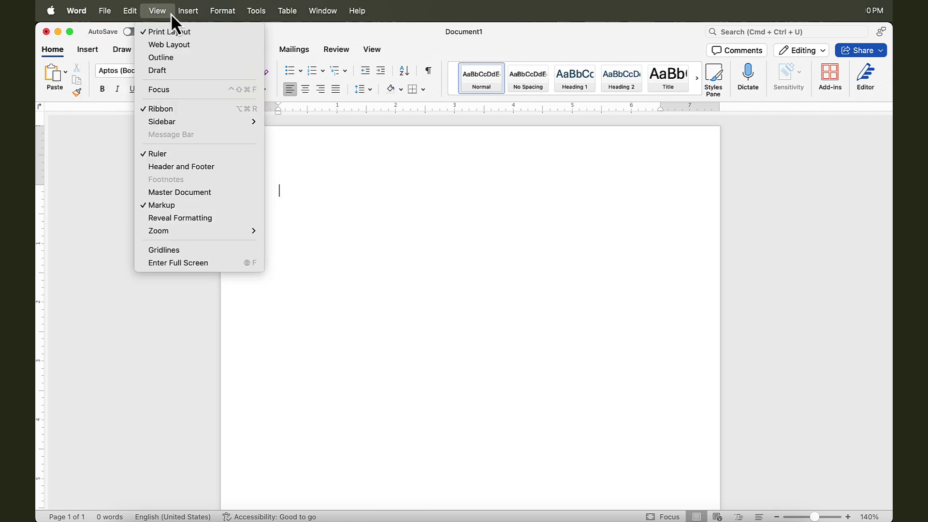
pyautogui.click(112, 149)
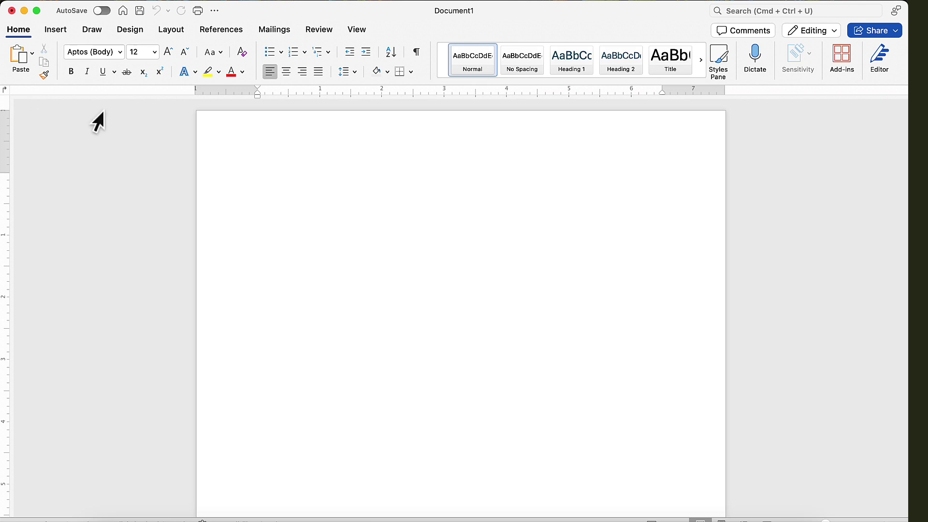
# Collapse the Home ribbon and then expand it again.
pyautogui.click(29, 34)
pyautogui.click(31, 35)
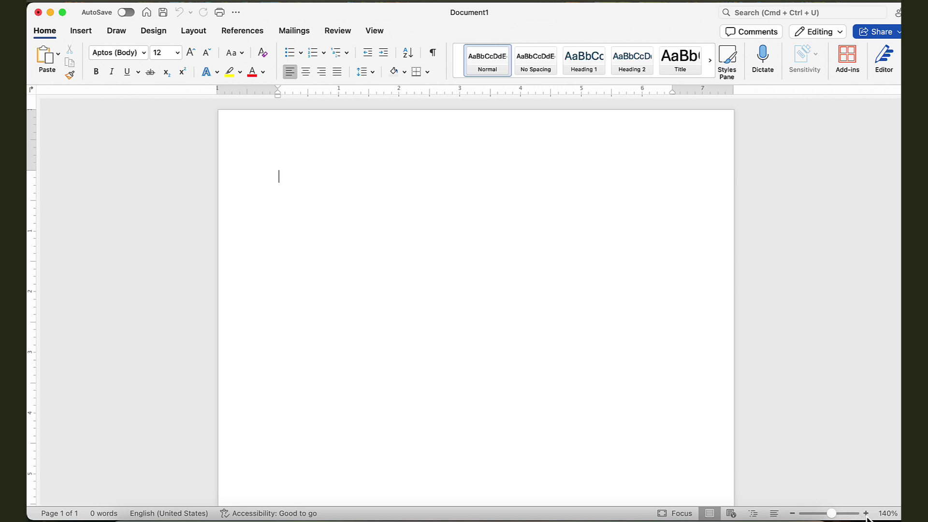
pyautogui.click(866, 514)
pyautogui.click(866, 513)
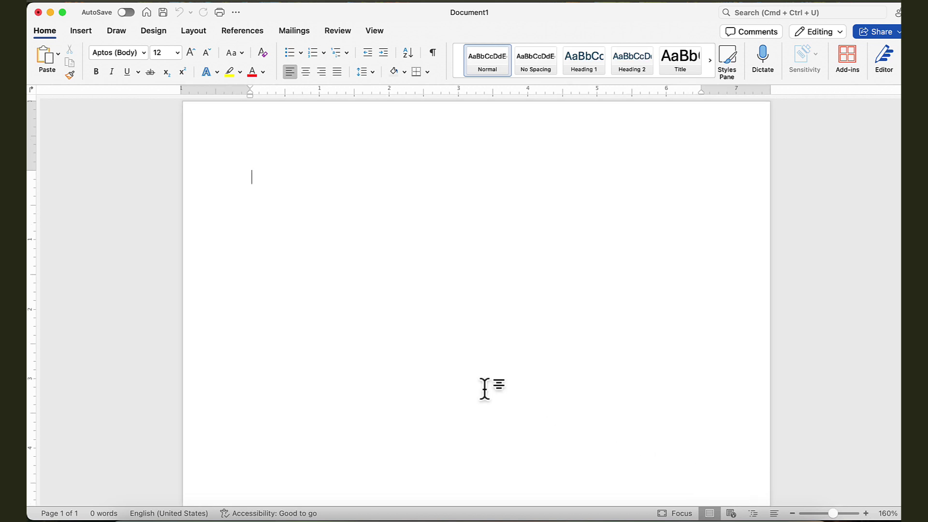
pyautogui.click(772, 12)
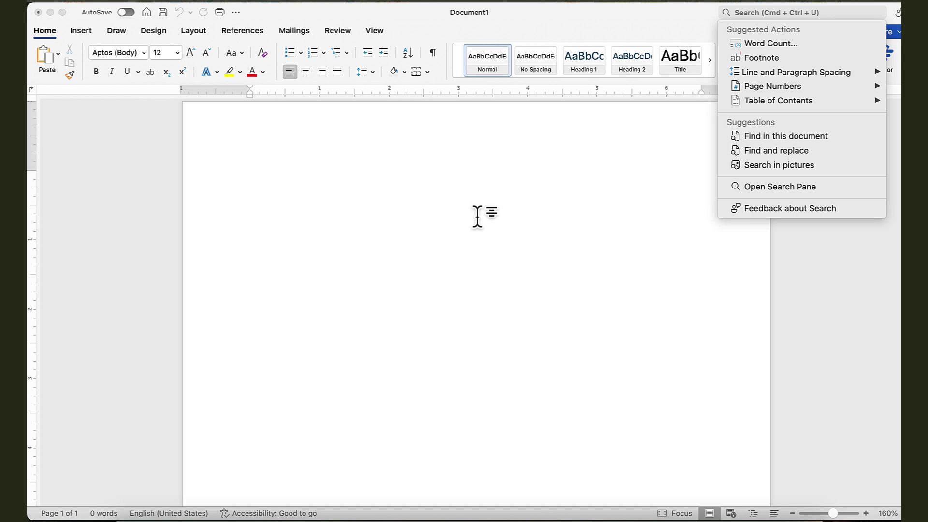
pyautogui.write('footer')
pyautogui.moveTo(778, 93)
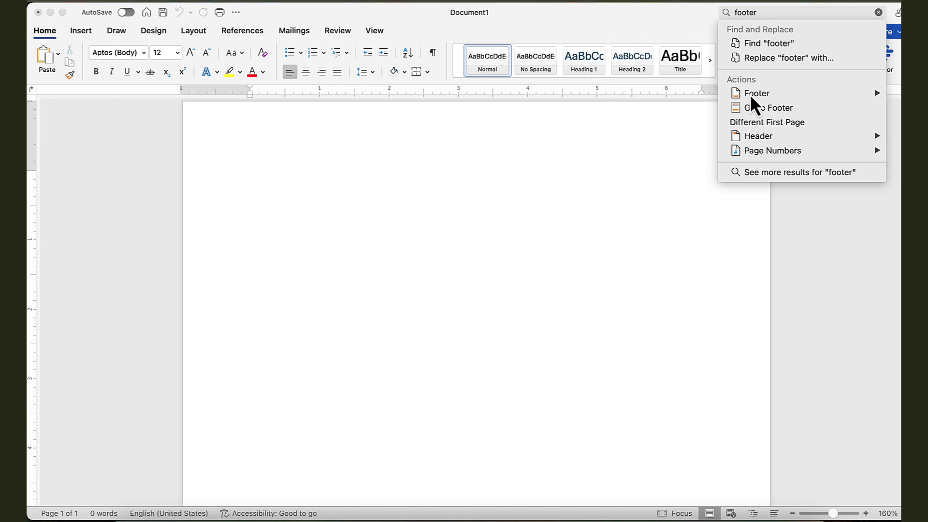
pyautogui.moveTo(750, 97)
pyautogui.click(777, 15)
pyautogui.doubleClick(777, 14)
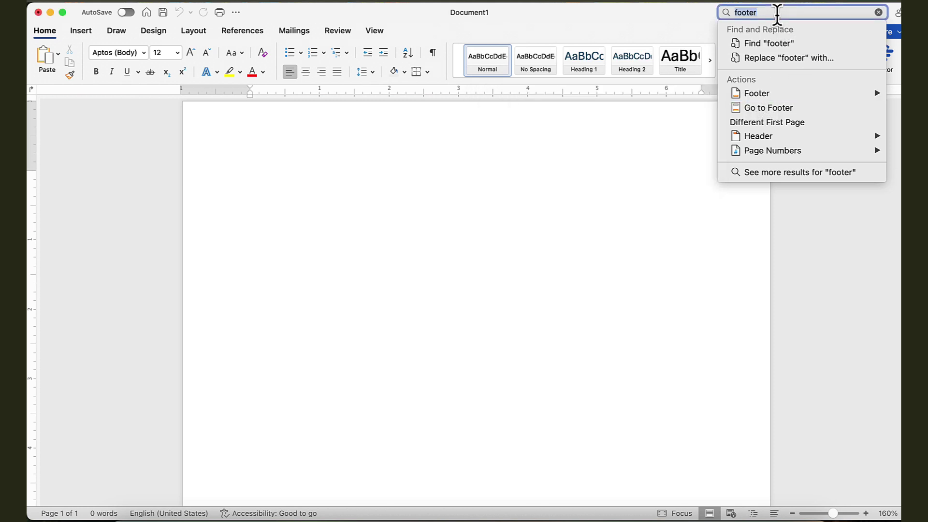
pyautogui.write('pag')
pyautogui.press('Escape')
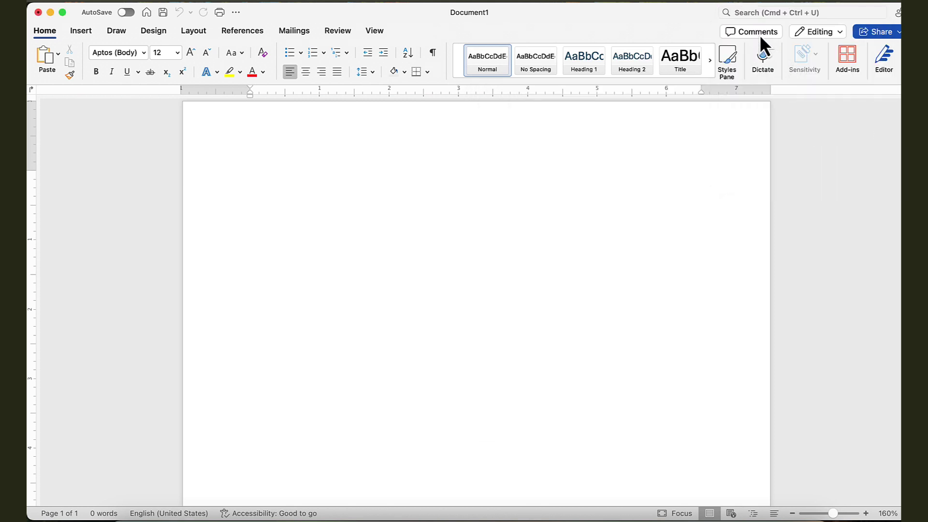